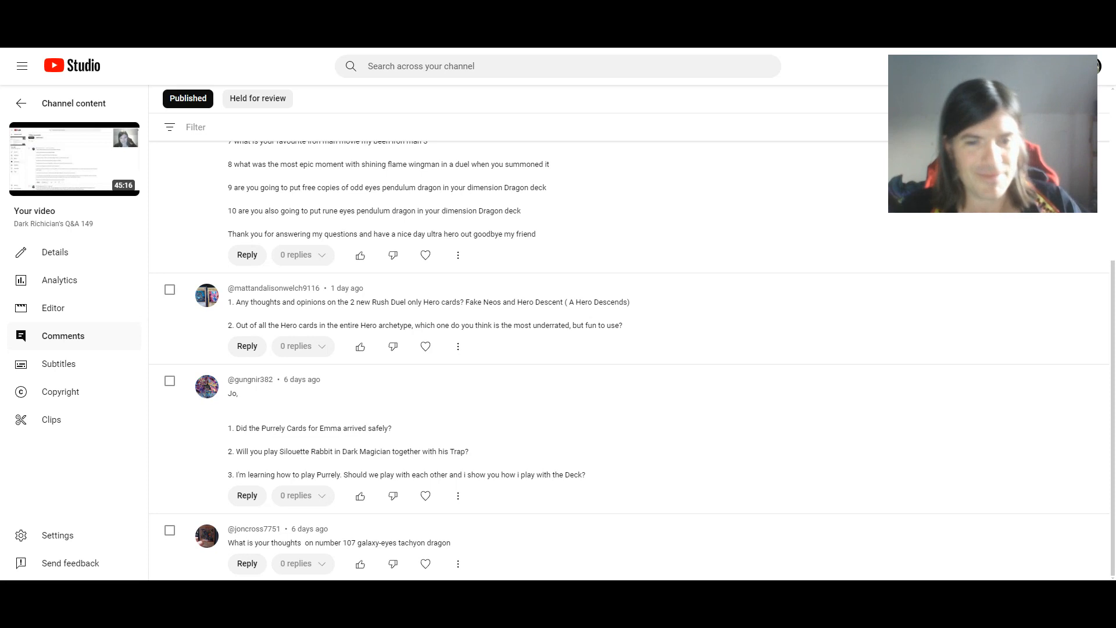
scroll(558, 349, up, 3)
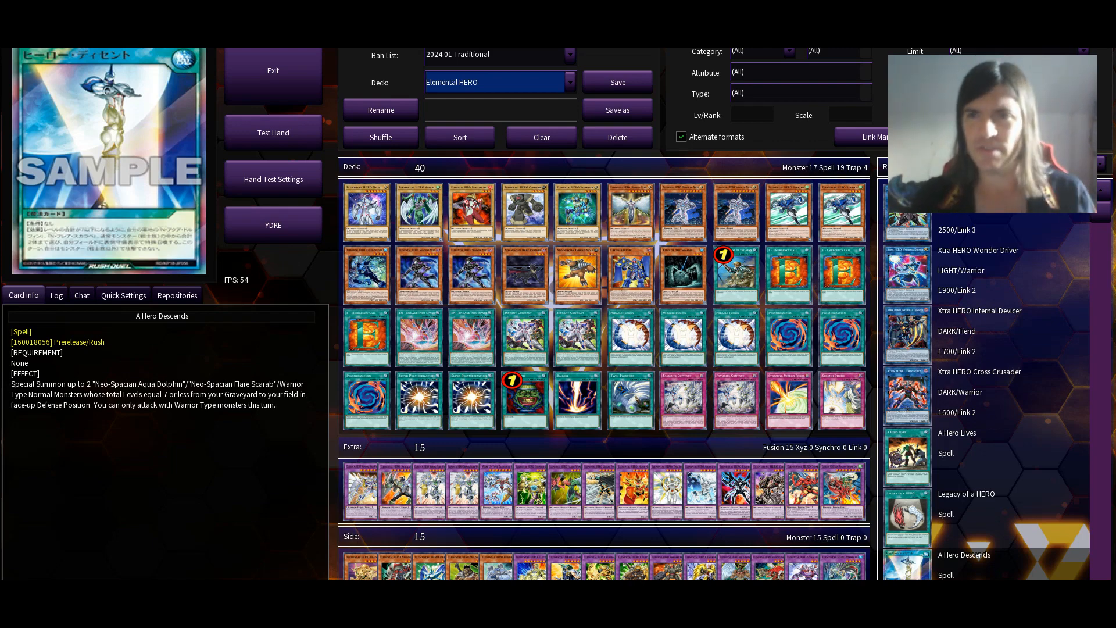
mouse_move(907, 219)
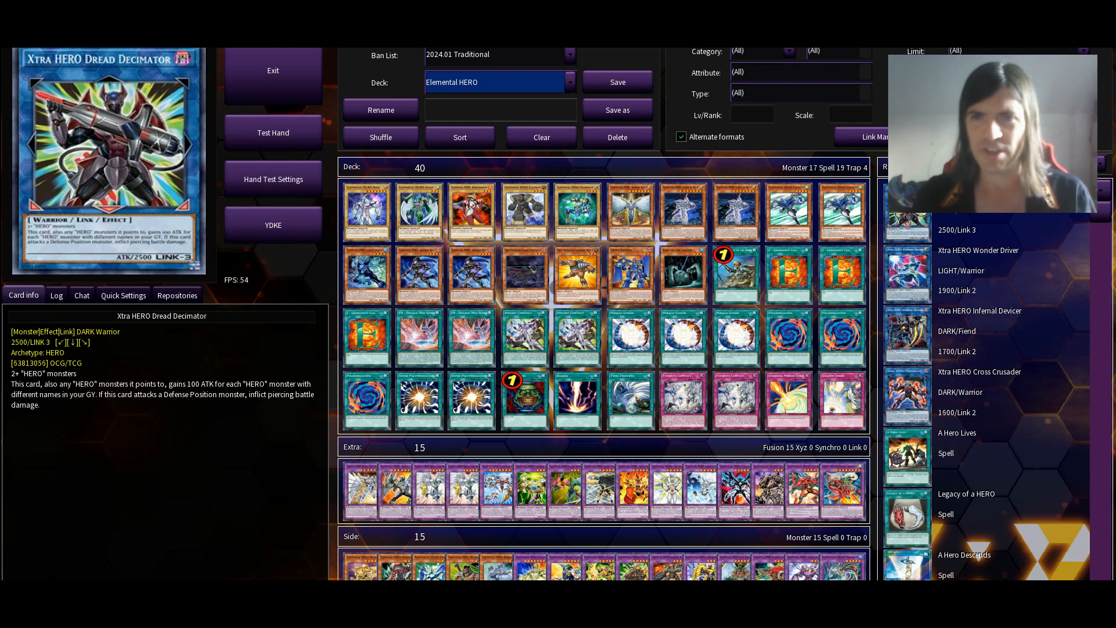
- Filter the card search to Normal monsters
click(760, 51)
click(747, 79)
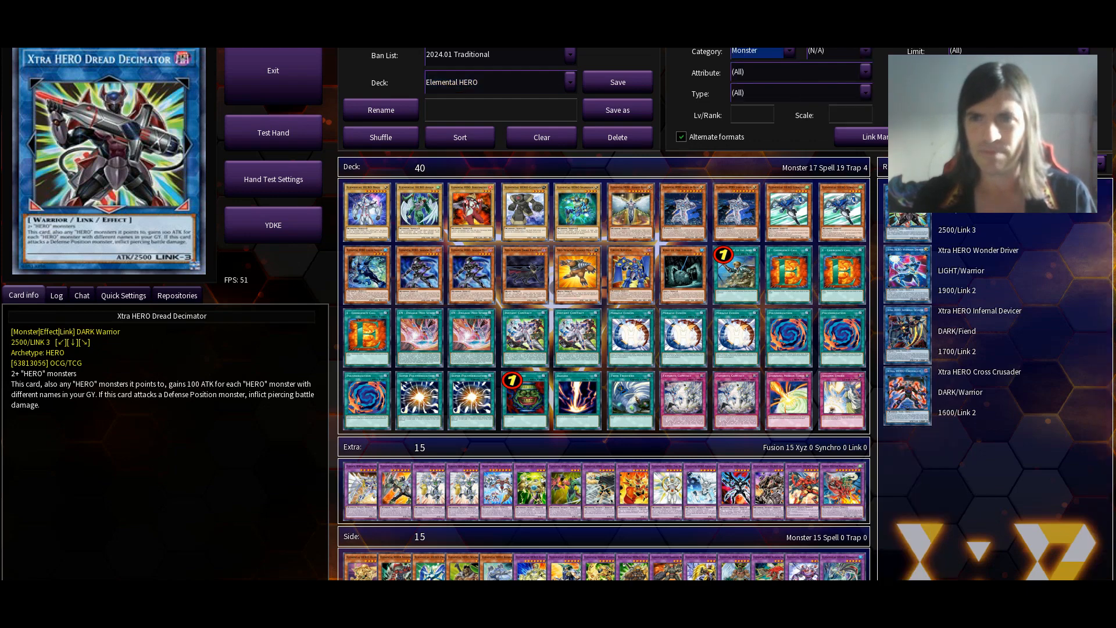
click(834, 51)
click(828, 74)
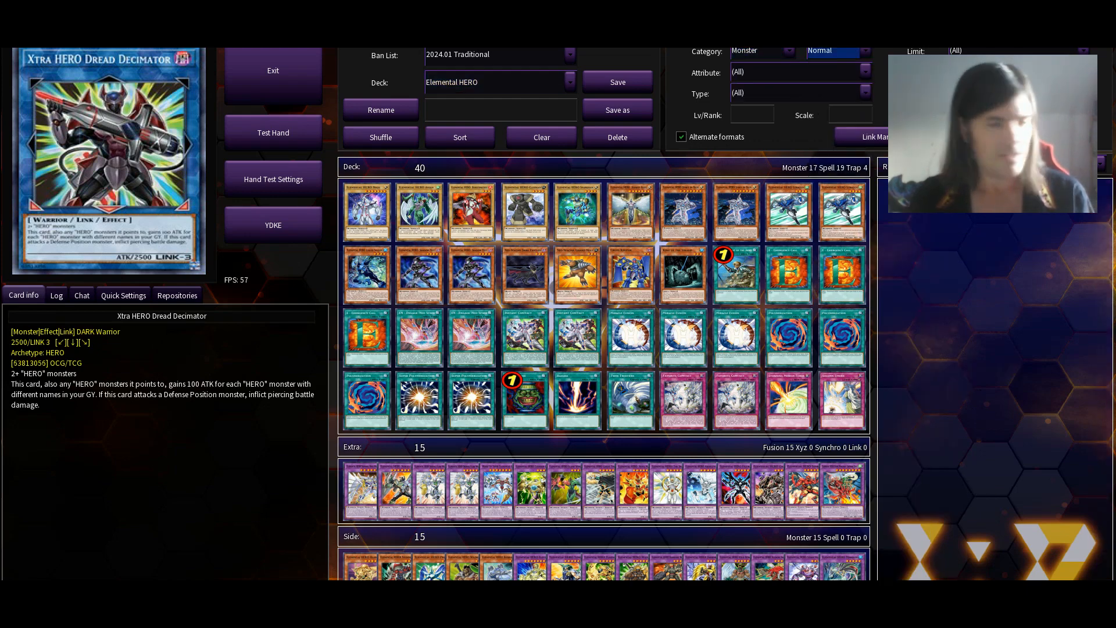
text(1)
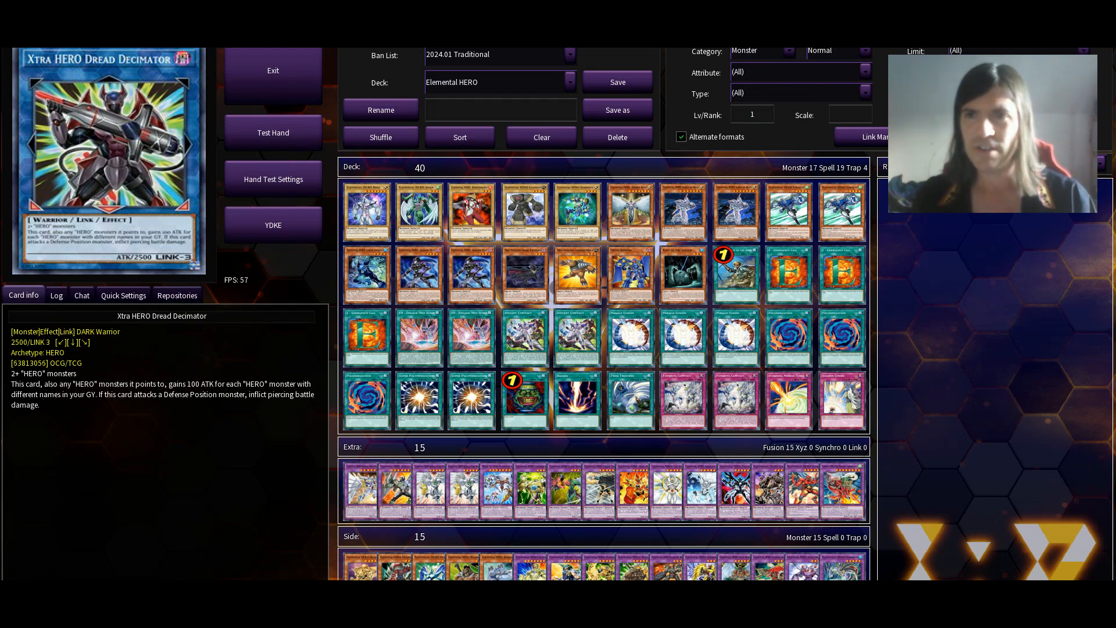
- Leave attribute unset and limit the search to Warrior-type monsters
click(797, 72)
click(798, 72)
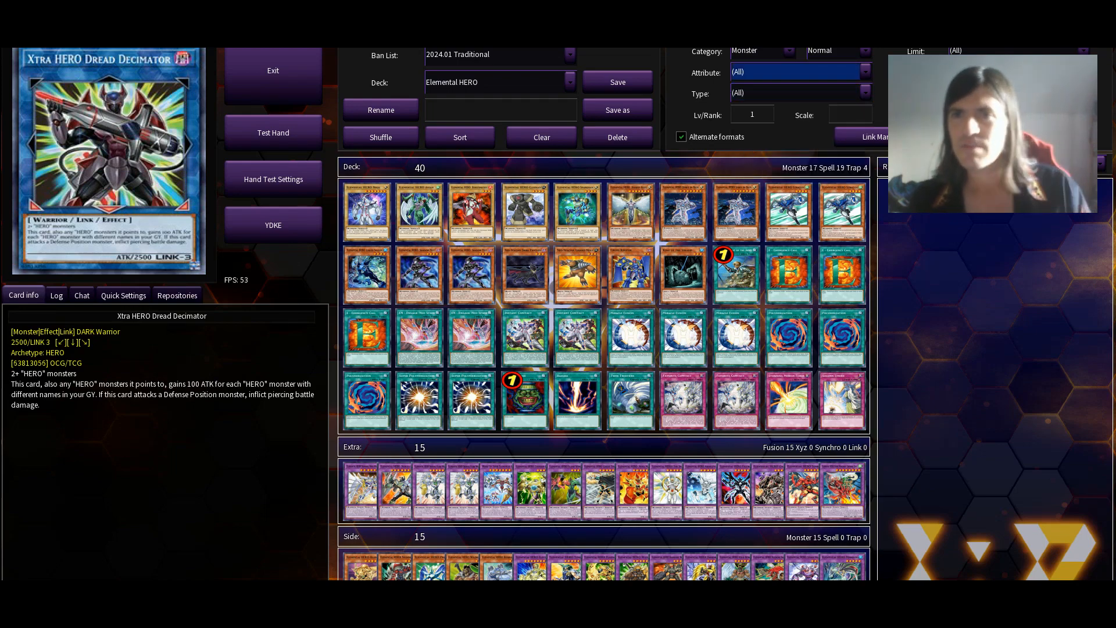
click(797, 93)
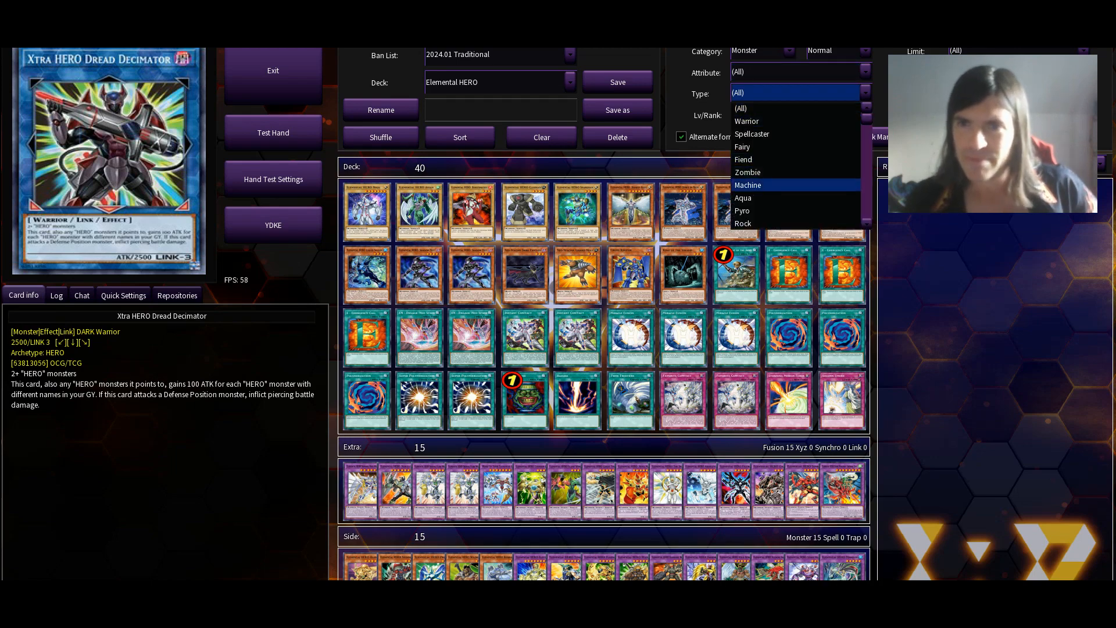
click(767, 121)
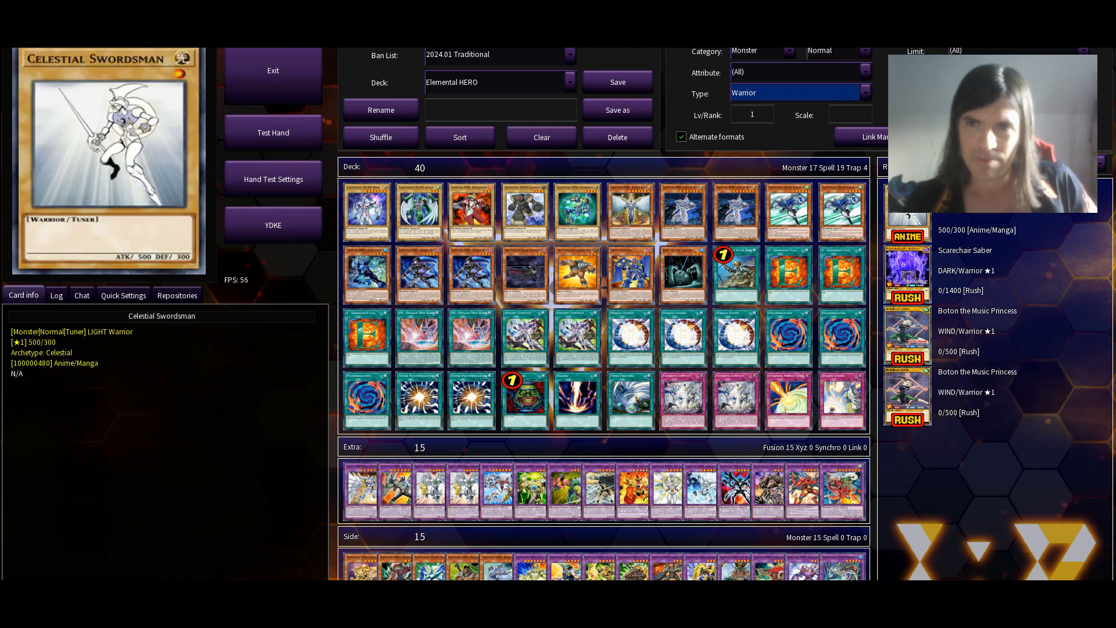
- Reset Category to (All), view A Hero Descends, and return to the comments page
click(759, 51)
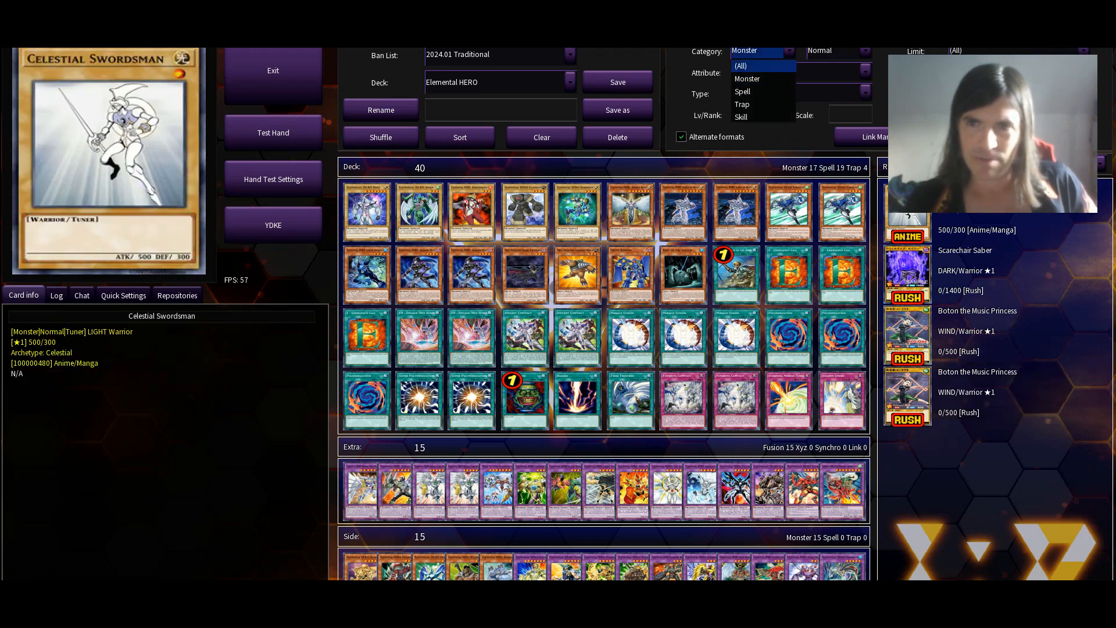
click(739, 66)
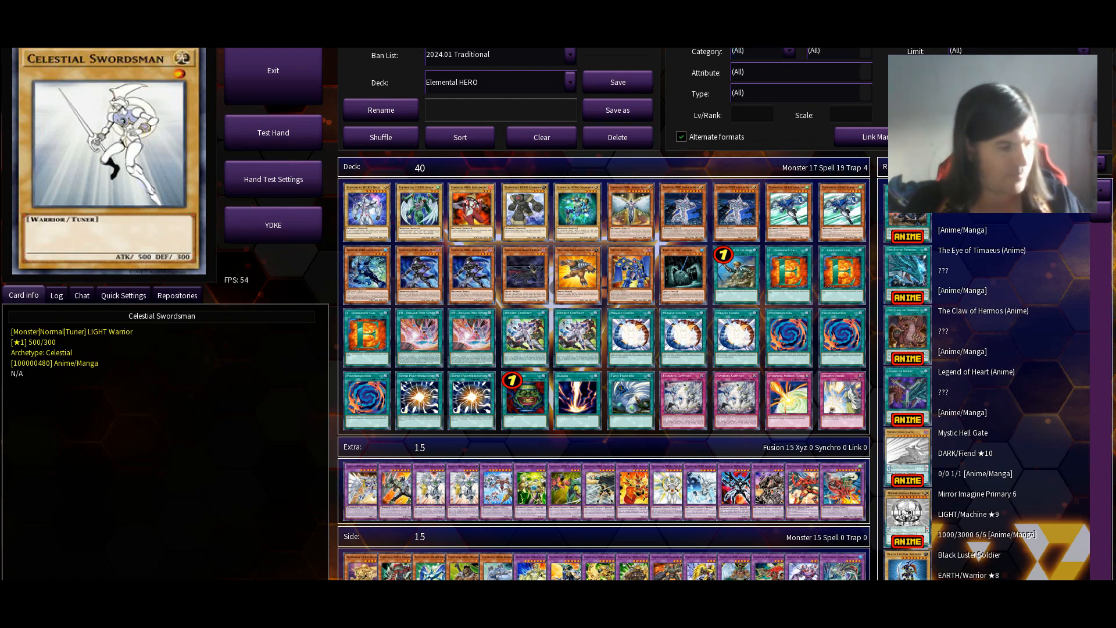
scroll(985, 436, down, 5)
scroll(985, 437, down, 5)
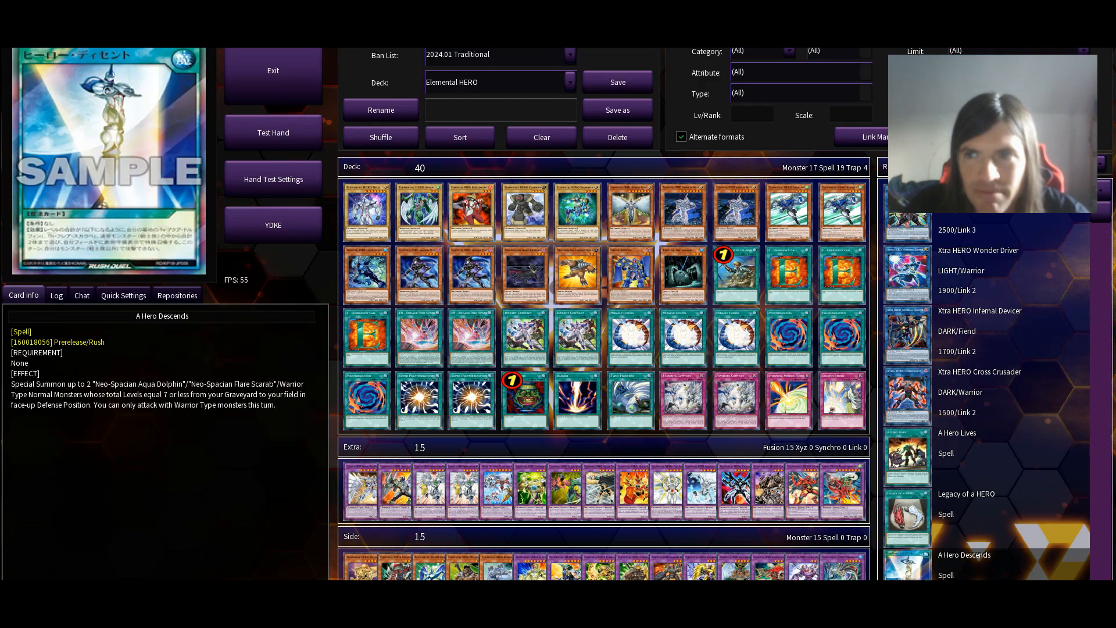
key(alt+Tab)
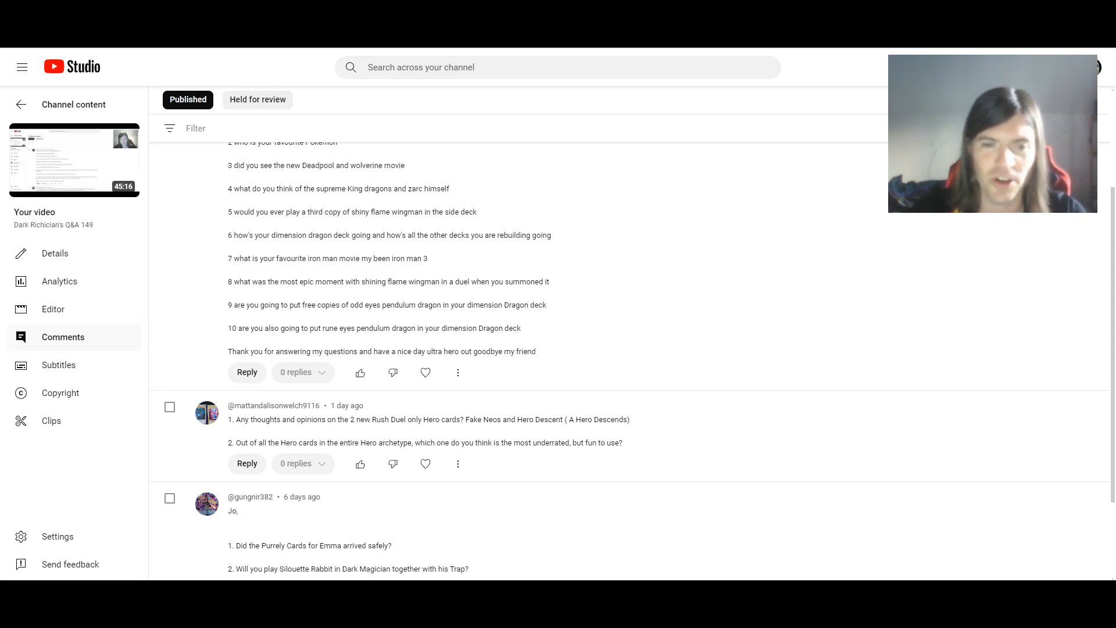
scroll(523, 348, up, 5)
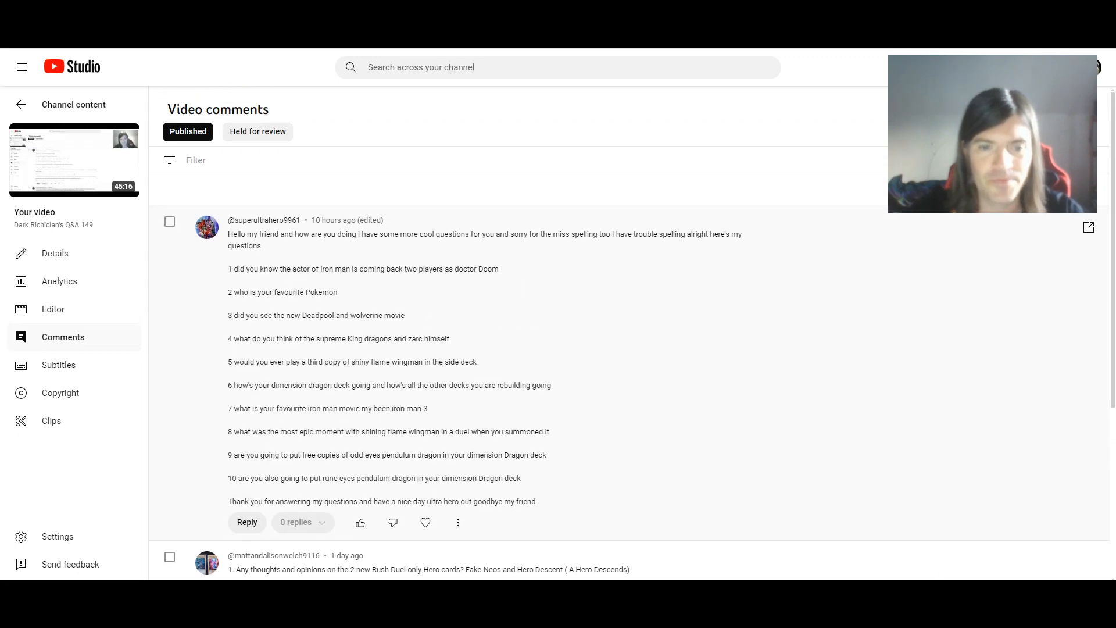